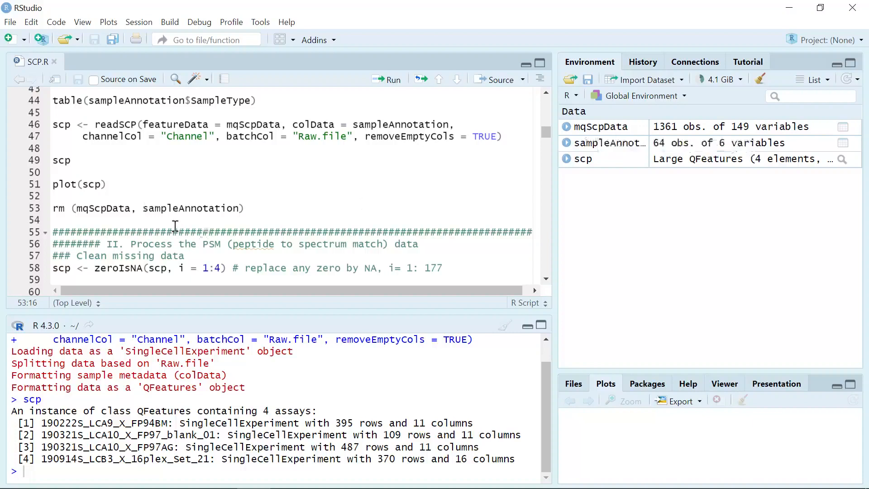
Run the line removing mqScpData and sampleAnnotation from the environment.
{"action": "left_click", "coordinate": [246, 210]}
{"action": "left_click", "coordinate": [394, 81]}
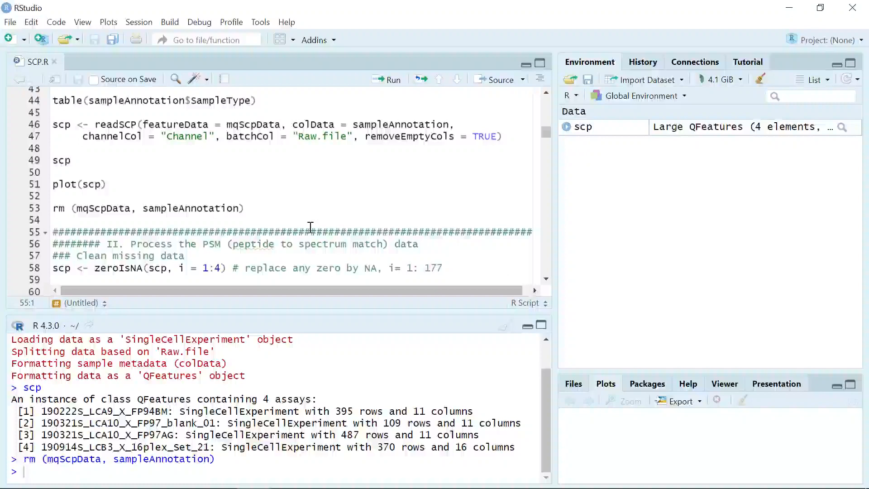
Run the missing-data section that replaces zeros with NA in assays 1:4 using zeroIsNA.
{"action": "scroll", "coordinate": [310, 226], "scroll_direction": "down", "scroll_amount": 3}
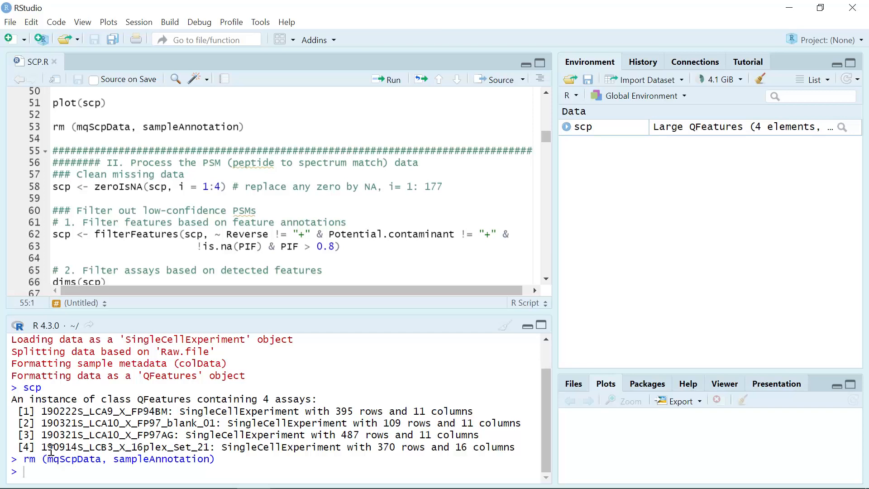
{"action": "left_click", "coordinate": [453, 184]}
{"action": "left_click", "coordinate": [389, 80]}
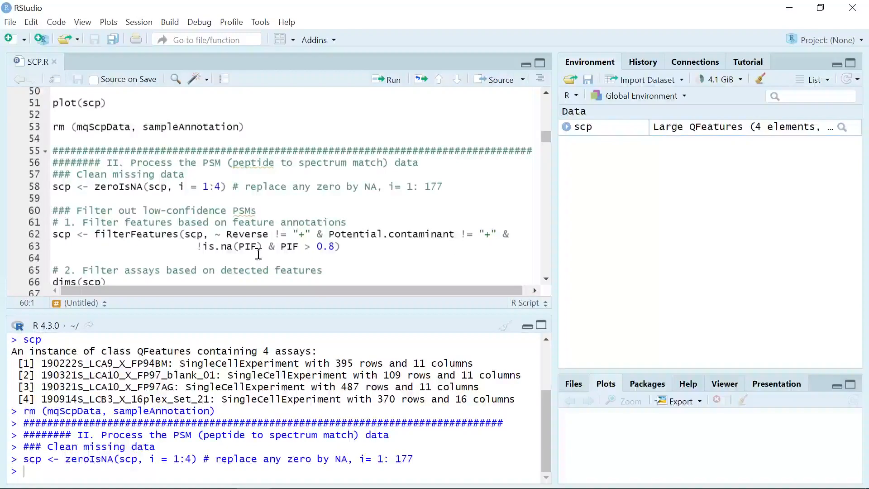
Run the filterFeatures call removing reverse hits, contaminants and PSMs with PIF at or below 0.8.
{"action": "left_click", "coordinate": [367, 252]}
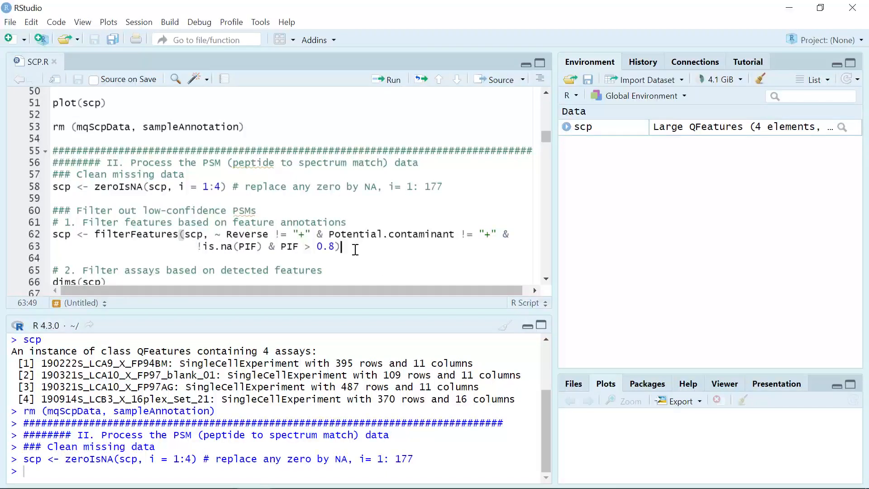
{"action": "left_click", "coordinate": [391, 84]}
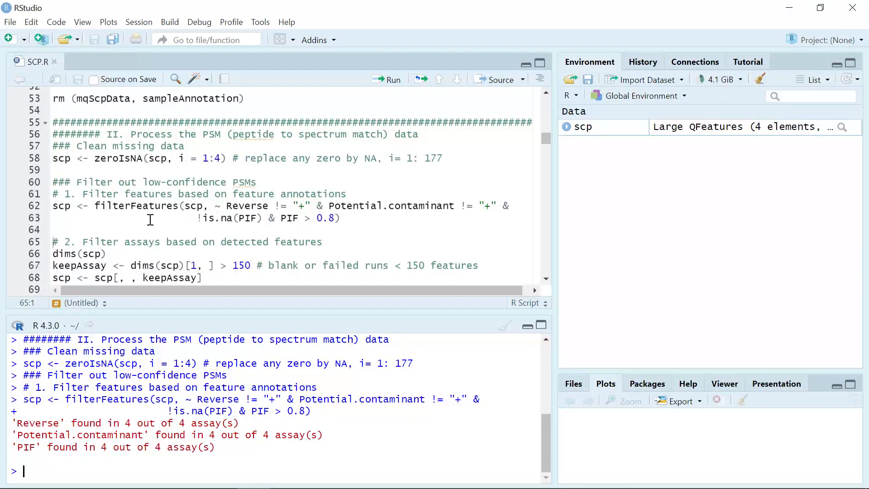
Run dims(scp) to show the feature and sample counts of each assay.
{"action": "scroll", "coordinate": [150, 220], "scroll_direction": "down", "scroll_amount": 5}
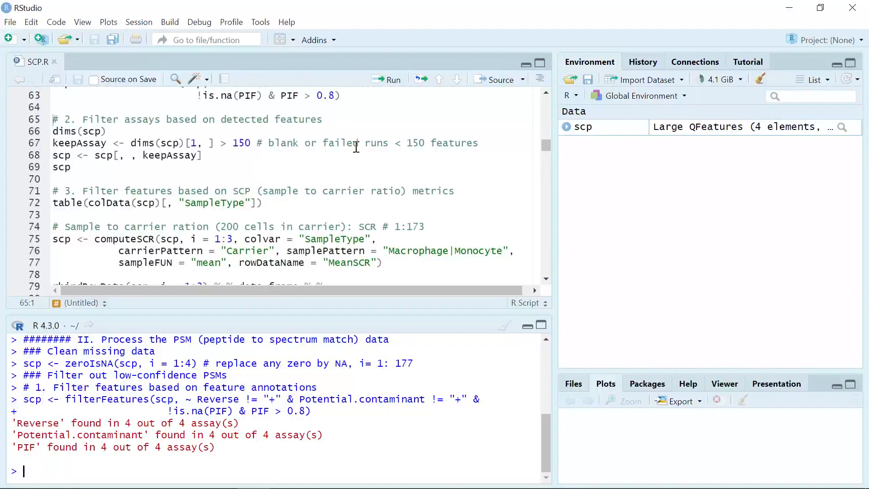
{"action": "left_click", "coordinate": [53, 131]}
{"action": "left_click", "coordinate": [393, 80]}
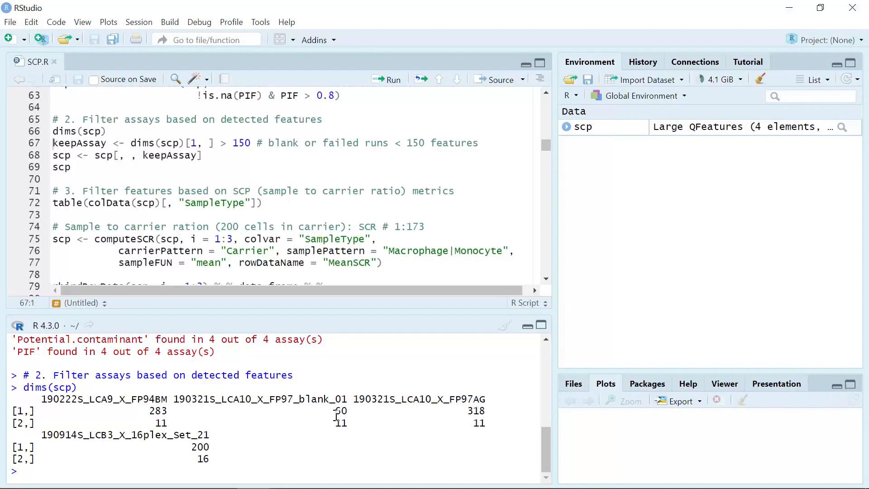
Create keepAssay marking assays with more than 150 features.
{"action": "left_click_drag", "start_coordinate": [336, 414], "coordinate": [351, 414]}
{"action": "left_click", "coordinate": [330, 417]}
{"action": "left_click", "coordinate": [392, 80]}
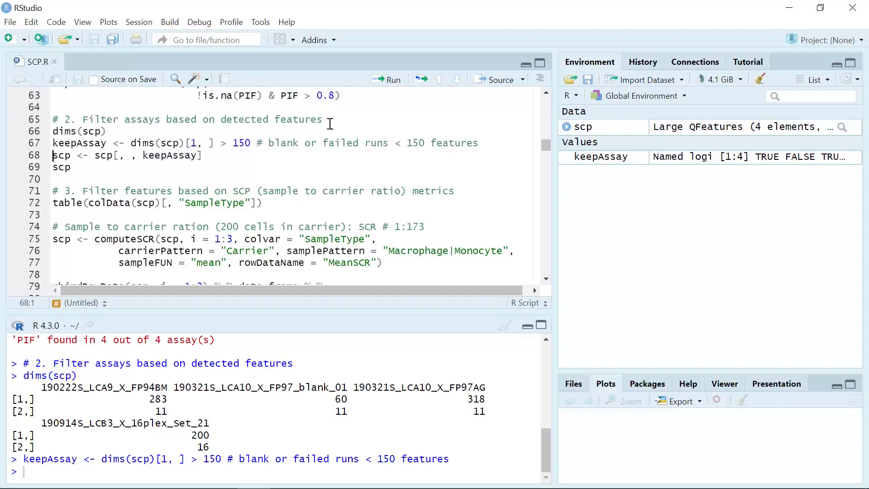
Subset scp to the kept assays and print the resulting object.
{"action": "left_click", "coordinate": [392, 81]}
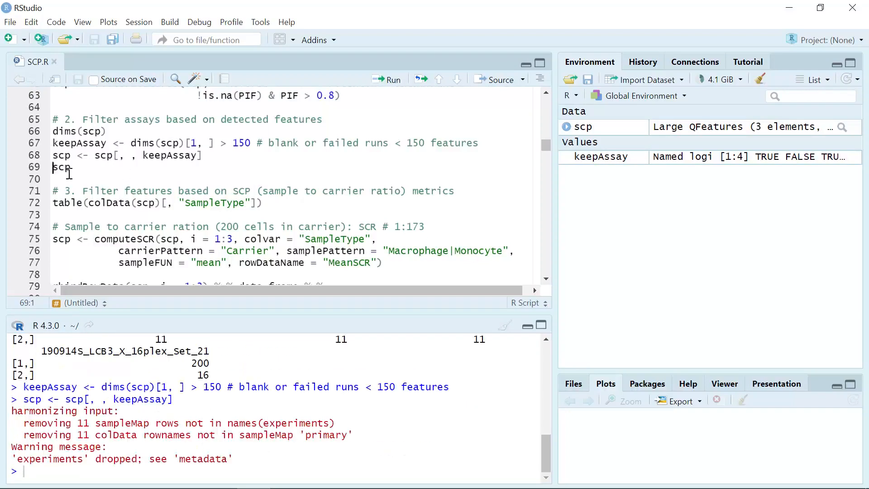
{"action": "left_click", "coordinate": [394, 81]}
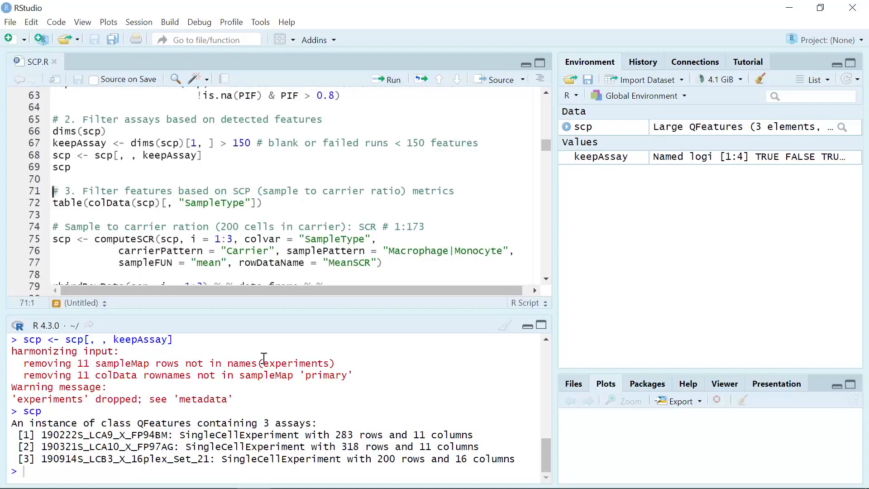
Tabulate the SampleType column of the sample annotations.
{"action": "left_click", "coordinate": [275, 203]}
{"action": "left_click", "coordinate": [392, 80]}
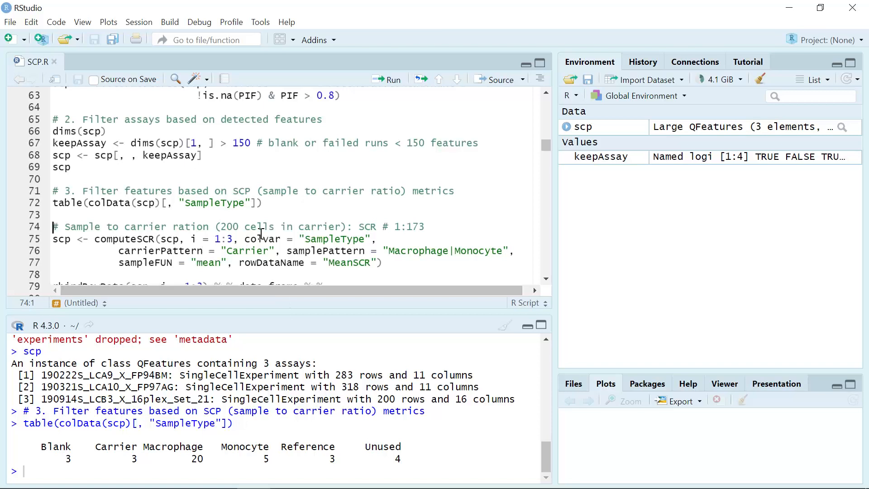
Run computeSCR on assays 1:3 with Carrier and Macrophage|Monocyte patterns, storing the mean as MeanSCR.
{"action": "key", "text": "Up"}
{"action": "key", "text": "Up"}
{"action": "key", "text": "End"}
{"action": "scroll", "coordinate": [280, 238], "scroll_direction": "down", "scroll_amount": 1}
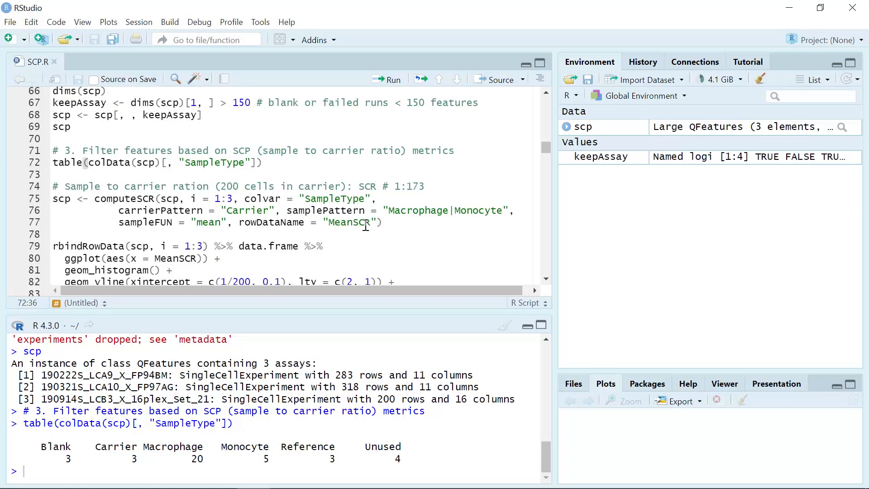
{"action": "left_click", "coordinate": [394, 226]}
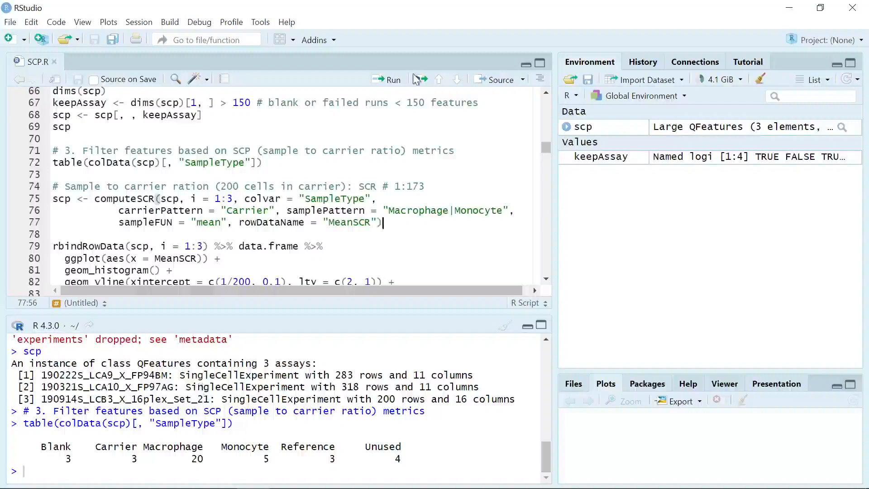
{"action": "left_click", "coordinate": [393, 81]}
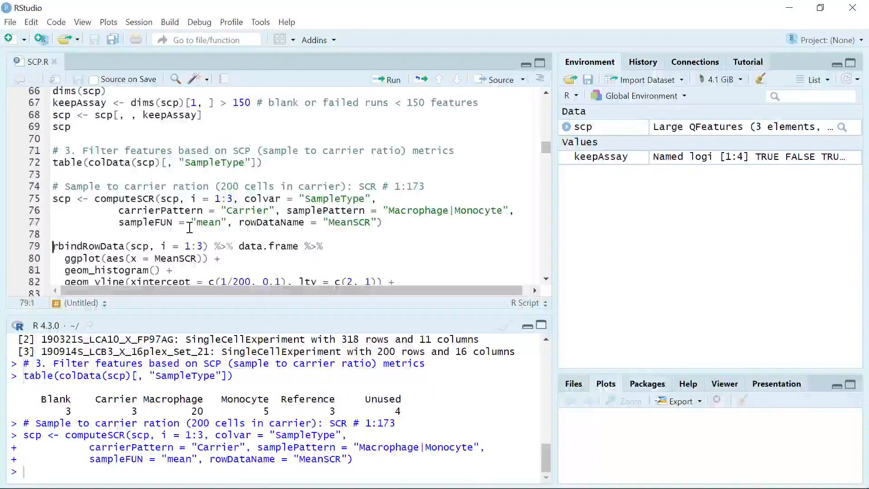
Plot the MeanSCR histogram with threshold lines and log10 x-axis, and view it enlarged.
{"action": "scroll", "coordinate": [187, 226], "scroll_direction": "down", "scroll_amount": 1}
{"action": "scroll", "coordinate": [187, 226], "scroll_direction": "down", "scroll_amount": 1}
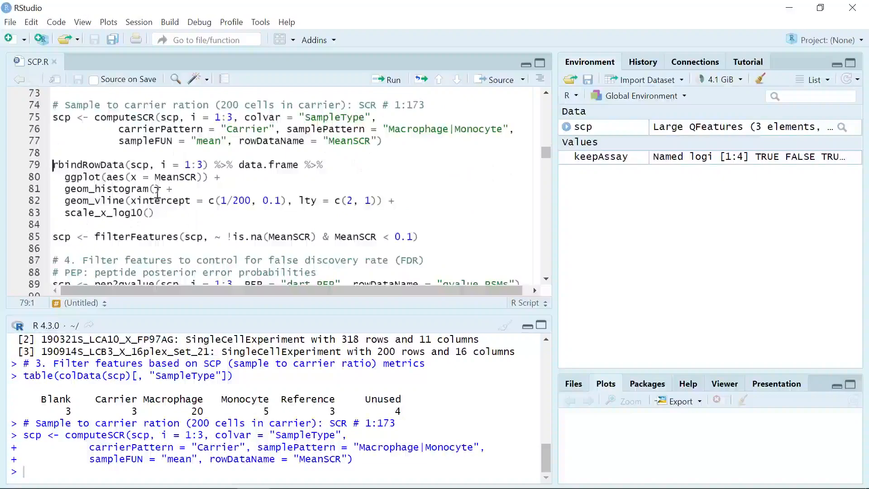
{"action": "left_click", "coordinate": [196, 217]}
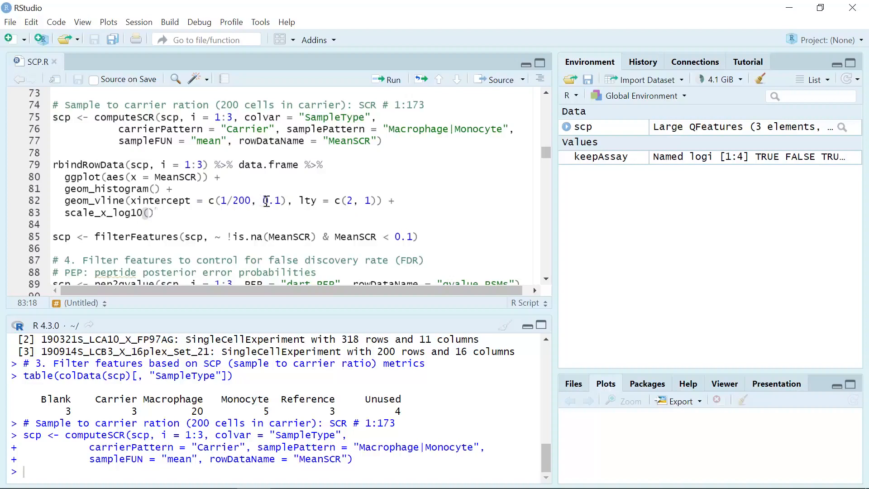
{"action": "left_click", "coordinate": [393, 81]}
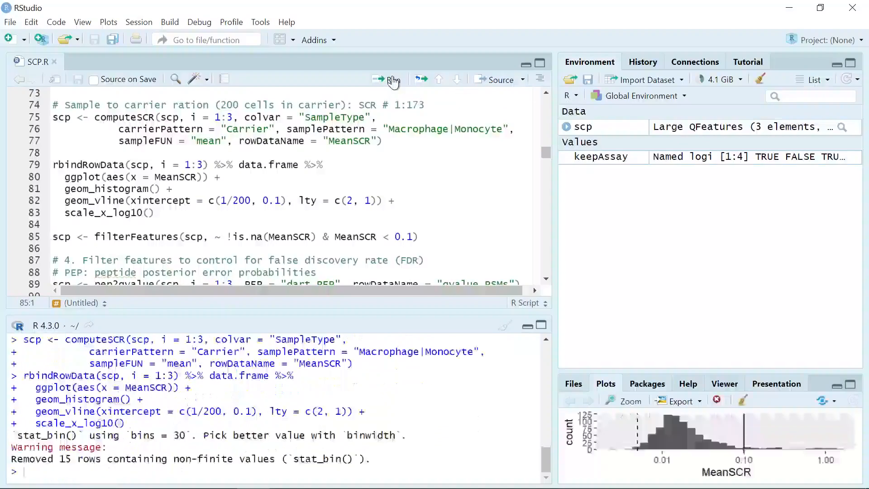
{"action": "left_click", "coordinate": [630, 402]}
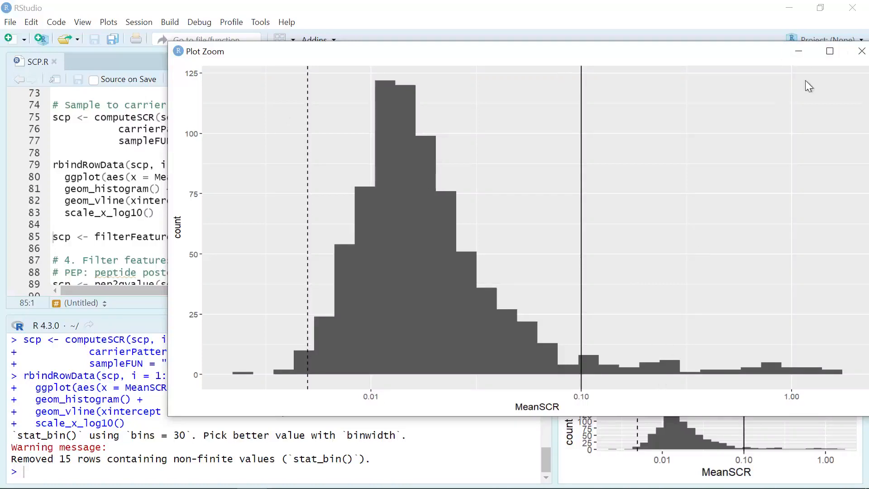
{"action": "left_click", "coordinate": [799, 51]}
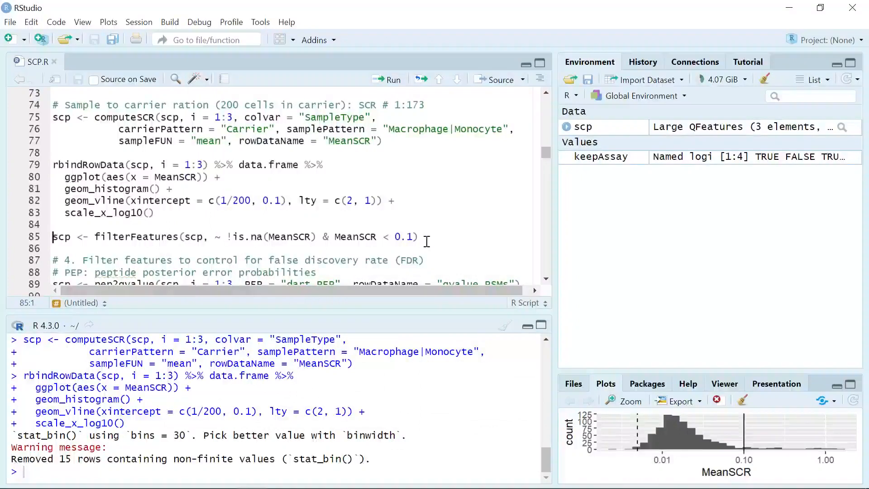
Filter features keeping non-missing MeanSCR below 0.1.
{"action": "left_click", "coordinate": [456, 239]}
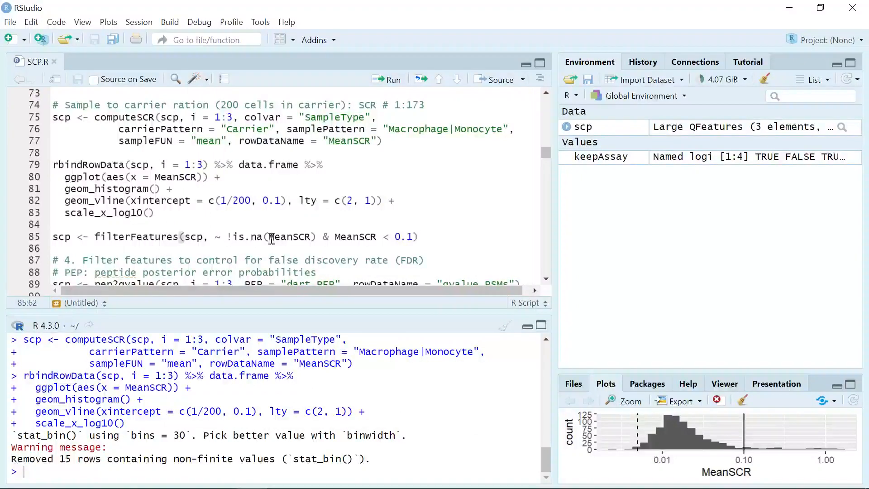
{"action": "mouse_move", "coordinate": [97, 237]}
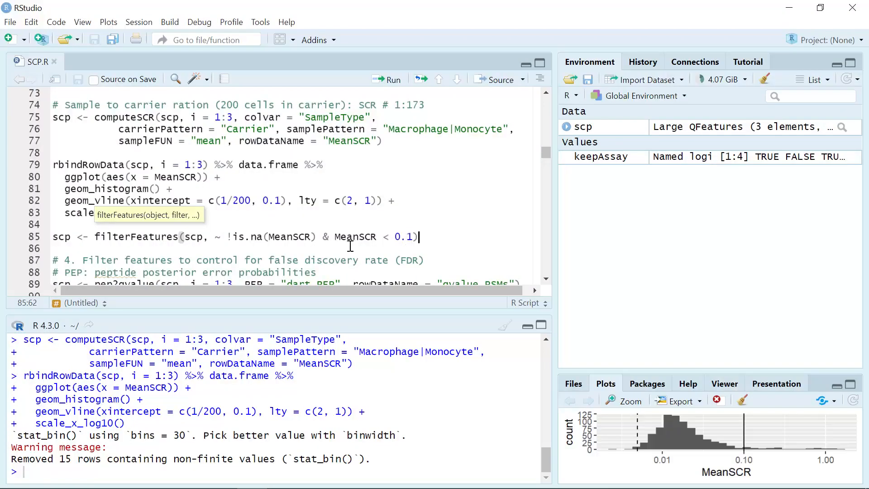
{"action": "left_click", "coordinate": [388, 80]}
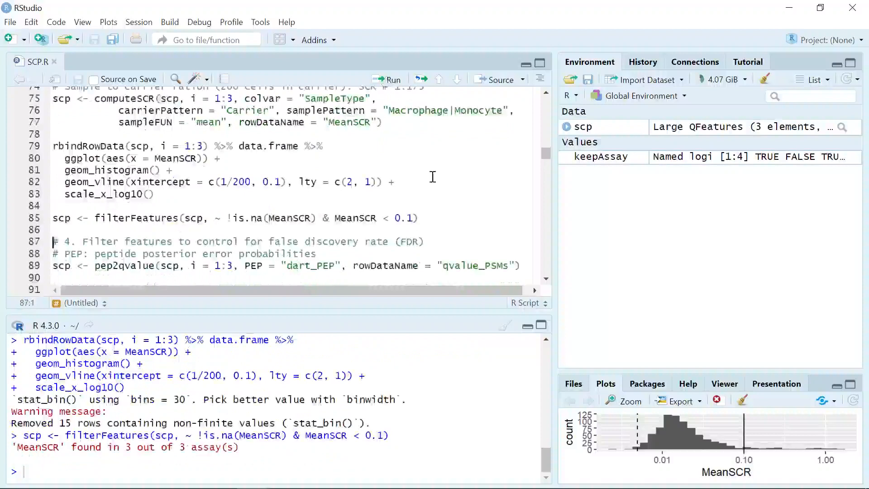
Run pep2qvalue on assays 1:3 converting dart_PEP into the qvalue_PSMs row data.
{"action": "scroll", "coordinate": [433, 177], "scroll_direction": "up", "scroll_amount": 2}
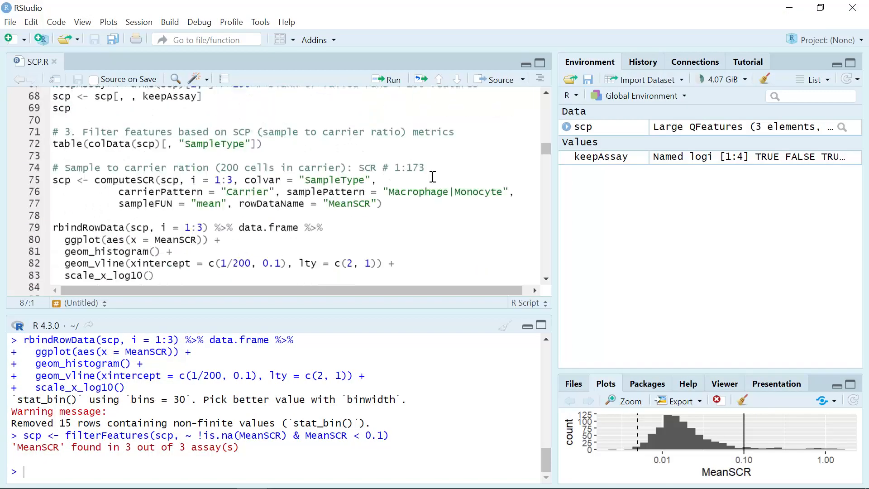
{"action": "scroll", "coordinate": [433, 177], "scroll_direction": "up", "scroll_amount": 1}
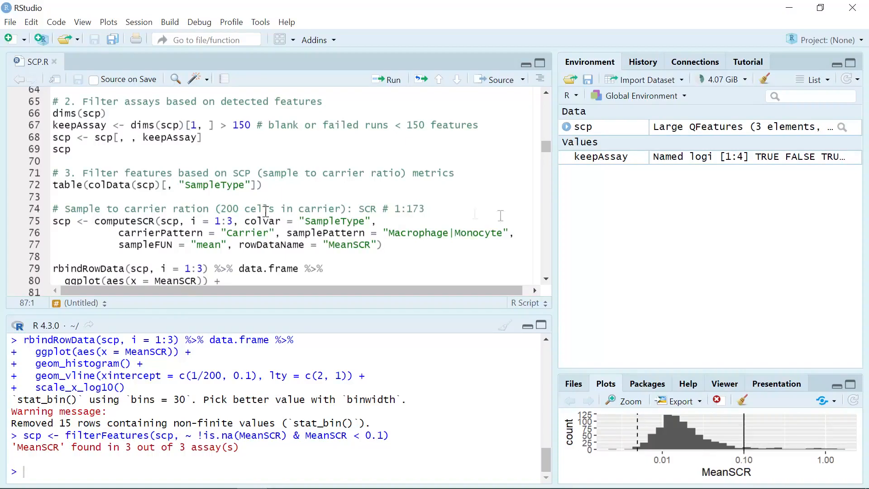
{"action": "scroll", "coordinate": [487, 204], "scroll_direction": "down", "scroll_amount": 1}
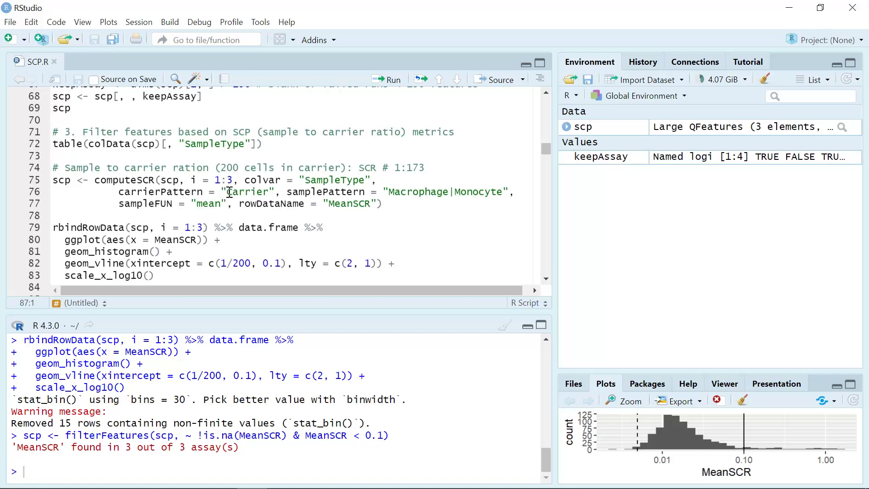
{"action": "scroll", "coordinate": [230, 193], "scroll_direction": "down", "scroll_amount": 2}
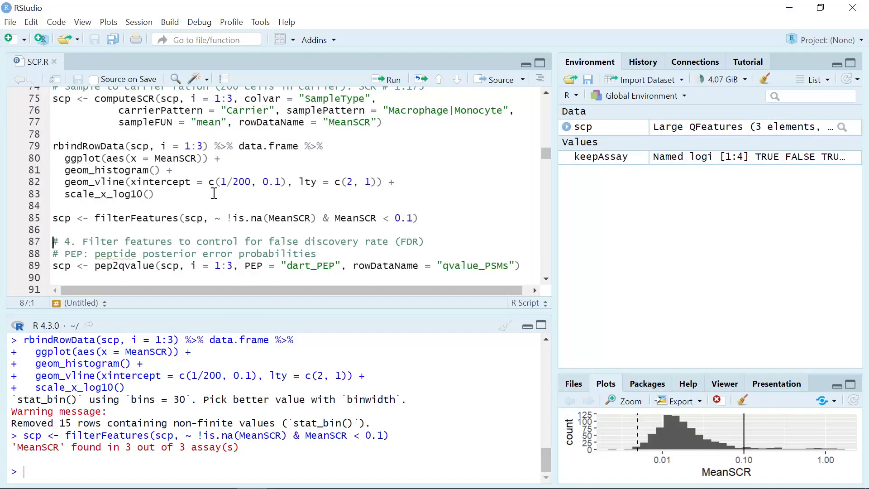
{"action": "scroll", "coordinate": [214, 193], "scroll_direction": "down", "scroll_amount": 2}
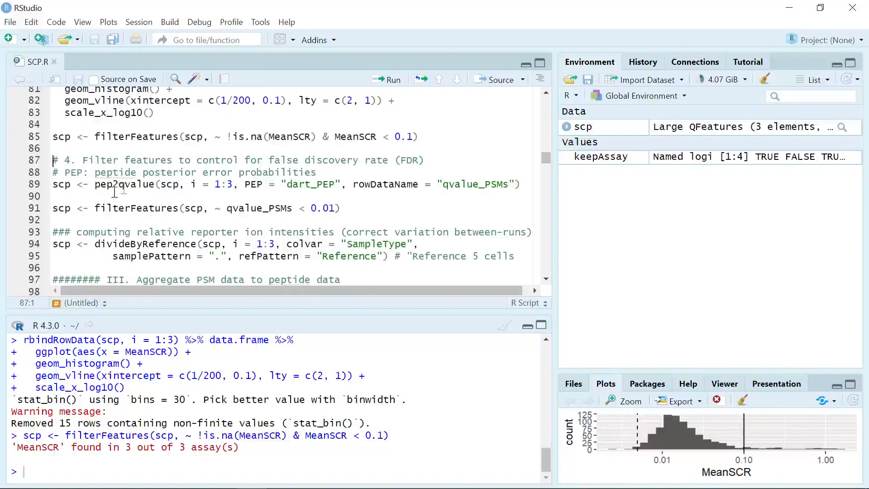
{"action": "left_click", "coordinate": [136, 196]}
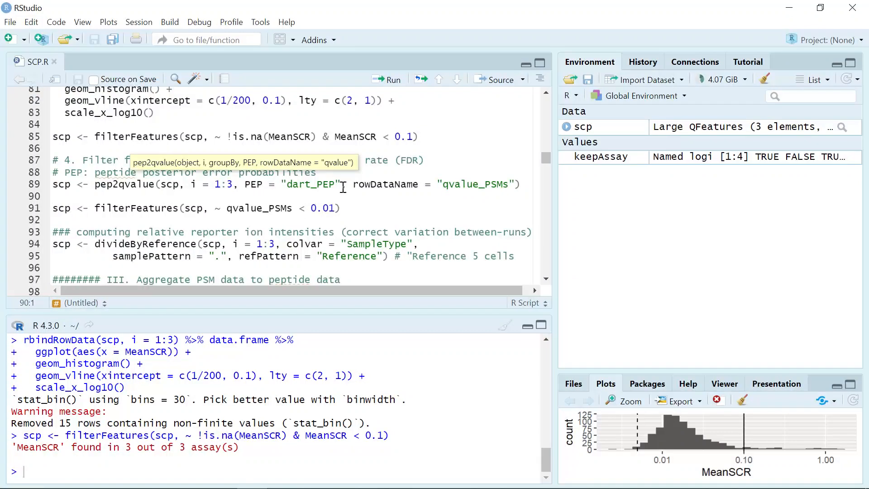
{"action": "left_click", "coordinate": [460, 161]}
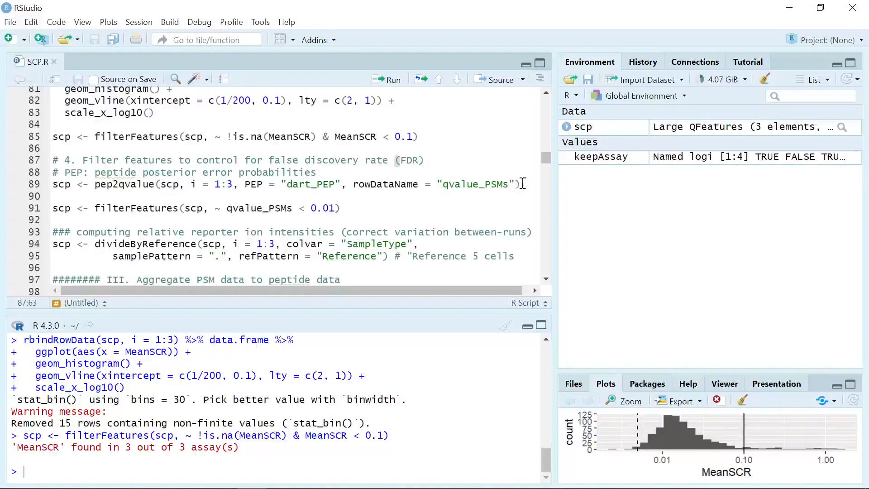
{"action": "left_click", "coordinate": [394, 80]}
Filter features keeping PSMs with qvalue_PSMs below 0.01.
{"action": "left_click", "coordinate": [358, 209]}
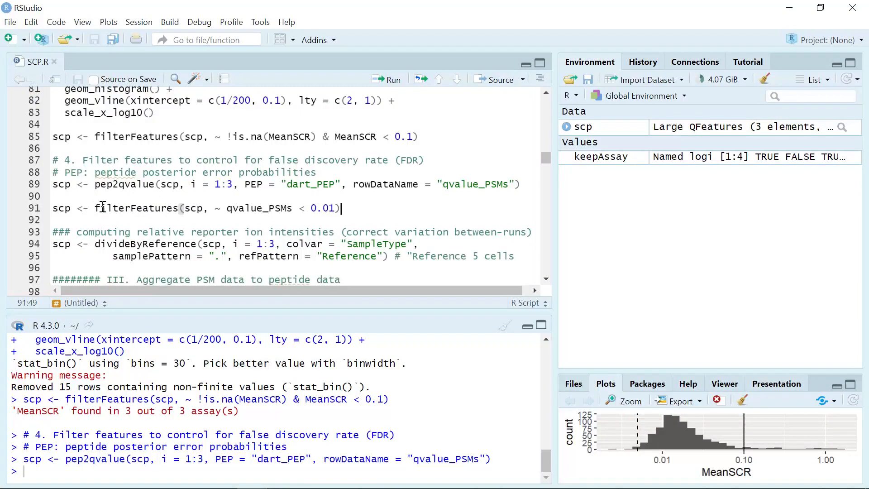
{"action": "left_click", "coordinate": [392, 81]}
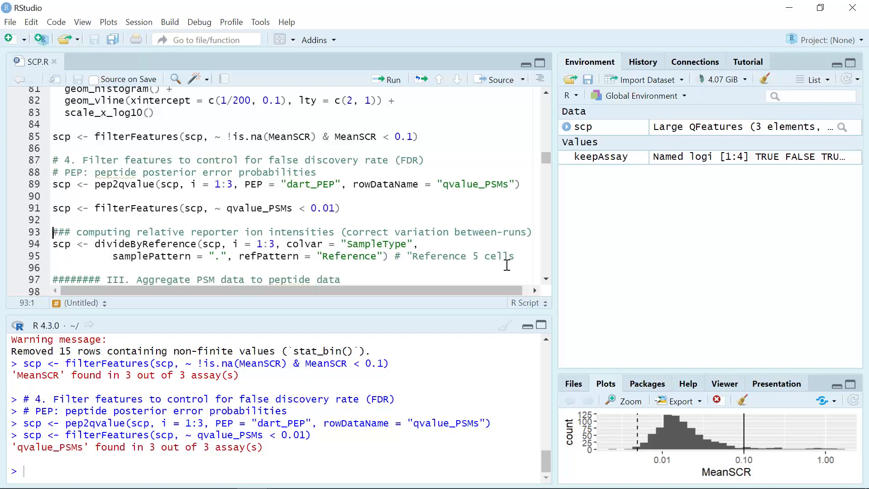
Run divideByReference on assays 1:3 using SampleType and the Reference pattern.
{"action": "left_click", "coordinate": [519, 256]}
{"action": "left_click", "coordinate": [394, 80]}
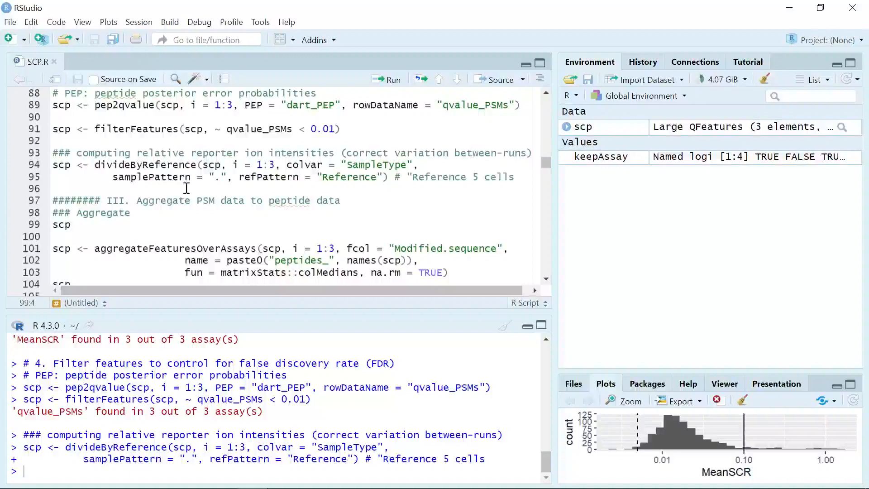
Print scp and aggregate PSMs to peptide assays by Modified.sequence using column medians.
{"action": "left_click", "coordinate": [390, 80]}
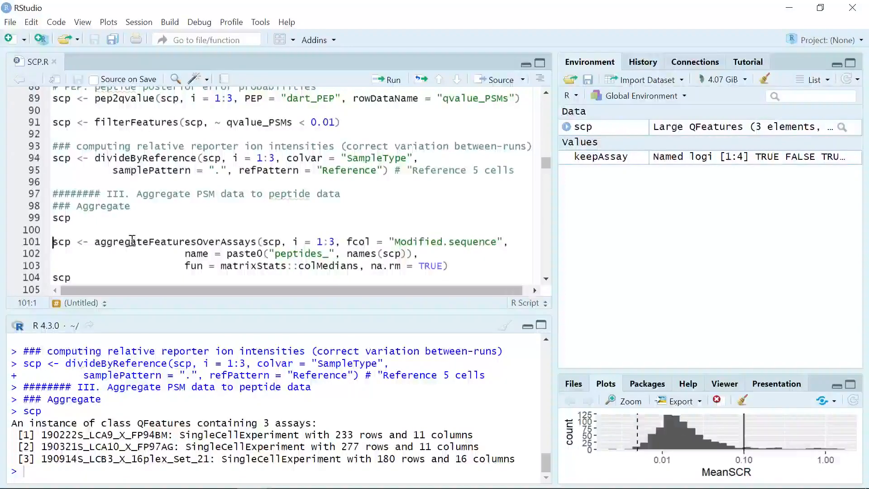
{"action": "scroll", "coordinate": [132, 241], "scroll_direction": "down", "scroll_amount": 1}
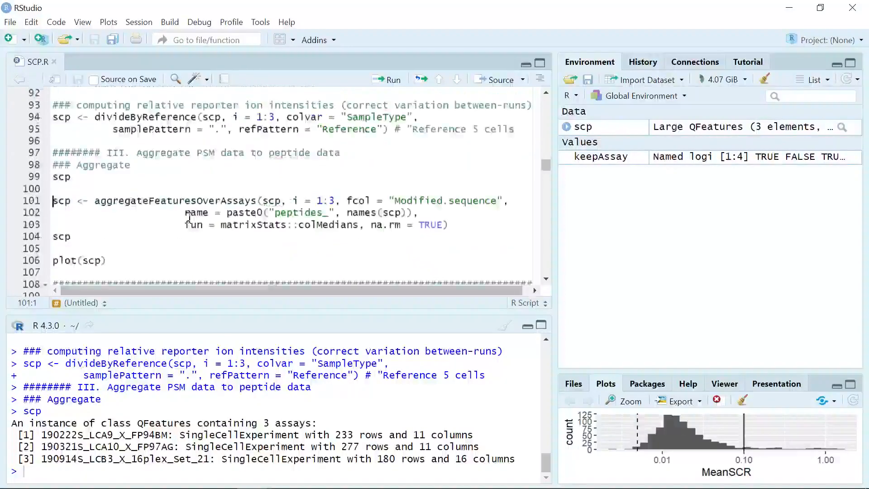
{"action": "left_click", "coordinate": [468, 217]}
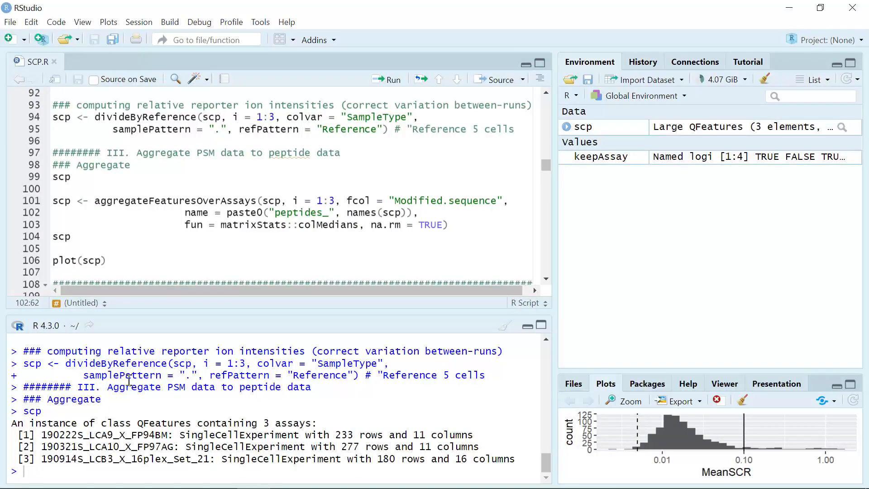
{"action": "left_click", "coordinate": [460, 225]}
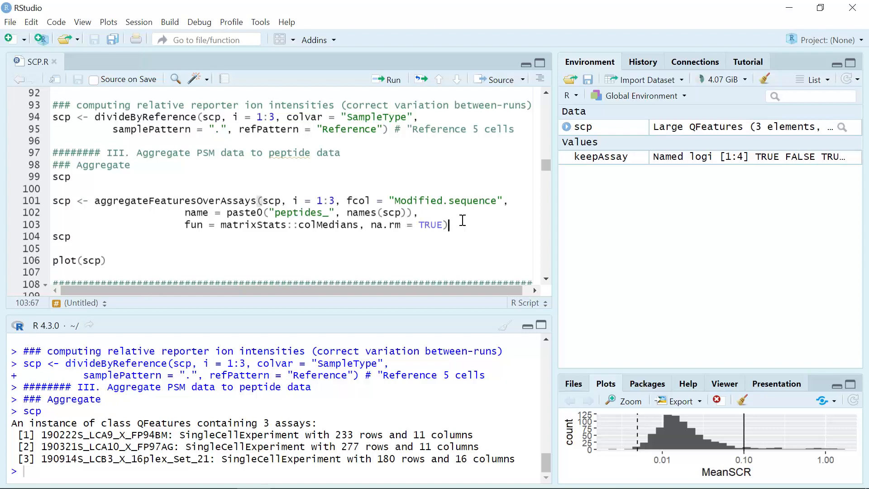
{"action": "left_click", "coordinate": [388, 80]}
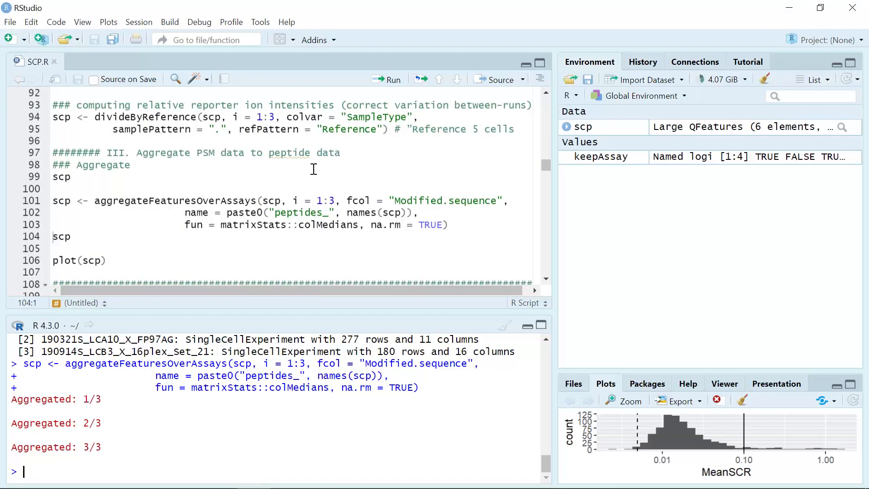
Print the updated scp object and try to plot it.
{"action": "left_click", "coordinate": [105, 239]}
{"action": "left_click", "coordinate": [392, 80]}
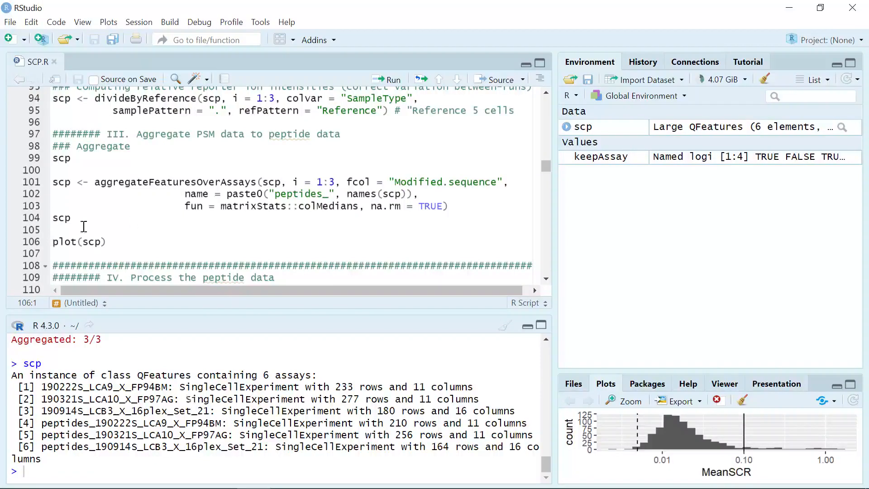
{"action": "left_click", "coordinate": [110, 243]}
{"action": "left_click", "coordinate": [397, 88]}
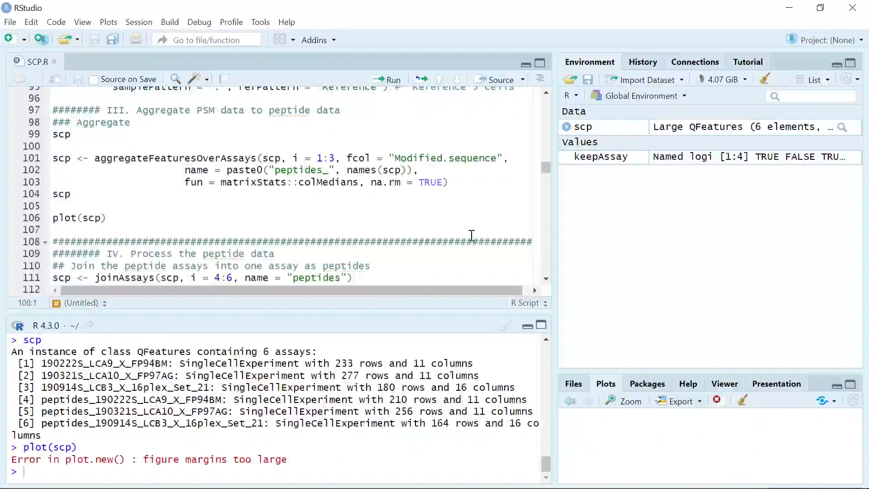
Enlarge the plots pane and run plot(scp) again.
{"action": "left_click_drag", "start_coordinate": [555, 233], "coordinate": [376, 232]}
{"action": "left_click_drag", "start_coordinate": [571, 371], "coordinate": [553, 187]}
{"action": "left_click", "coordinate": [138, 218]}
{"action": "left_click", "coordinate": [256, 80]}
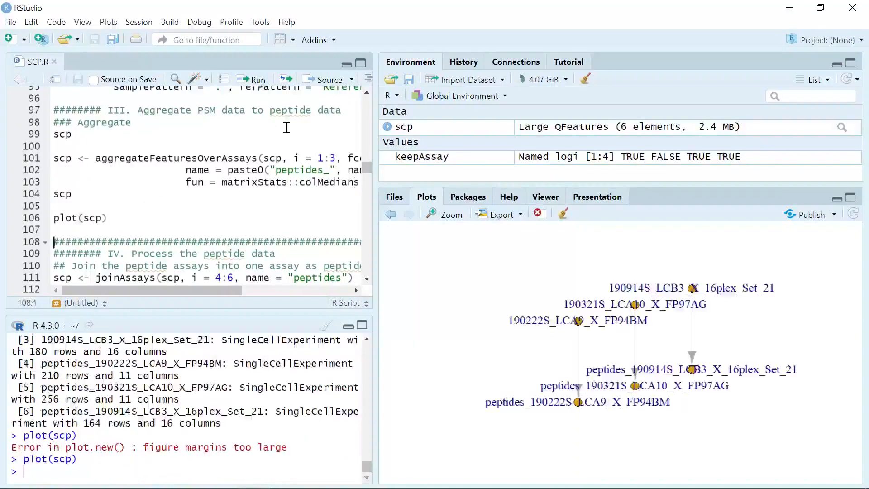
Open the assay diagram in a zoom window and reposition it.
{"action": "left_click", "coordinate": [454, 215]}
{"action": "left_click_drag", "start_coordinate": [748, 58], "coordinate": [642, 68]}
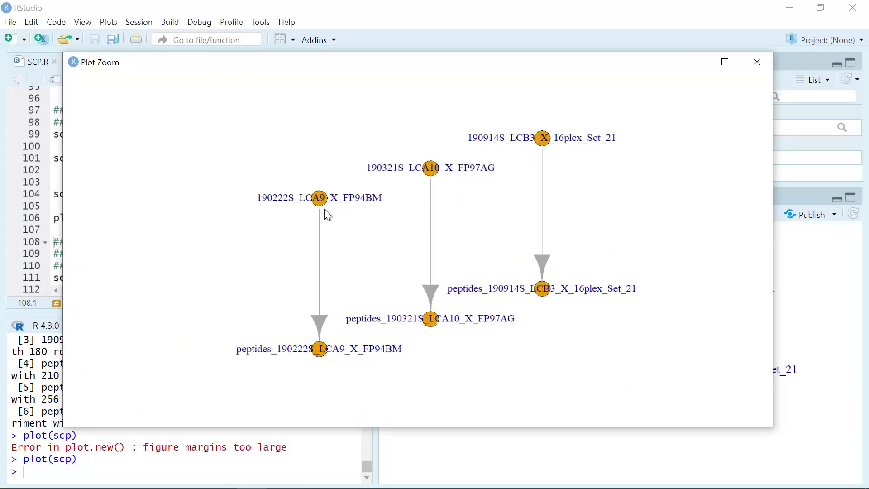